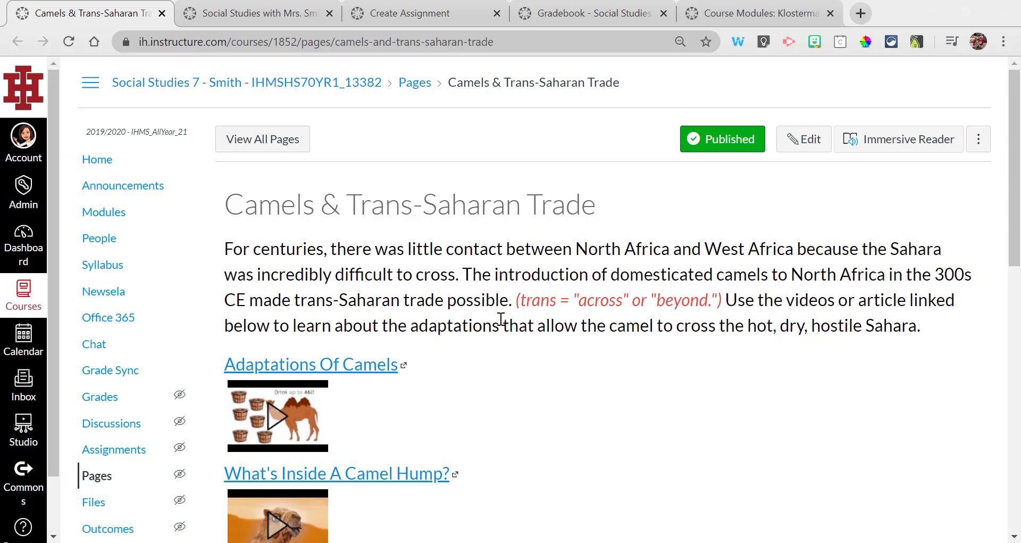
Step: Read down the Camels & Trans-Saharan Trade page, then switch to the course's Pages list tab
scroll(501, 320, "down", 1)
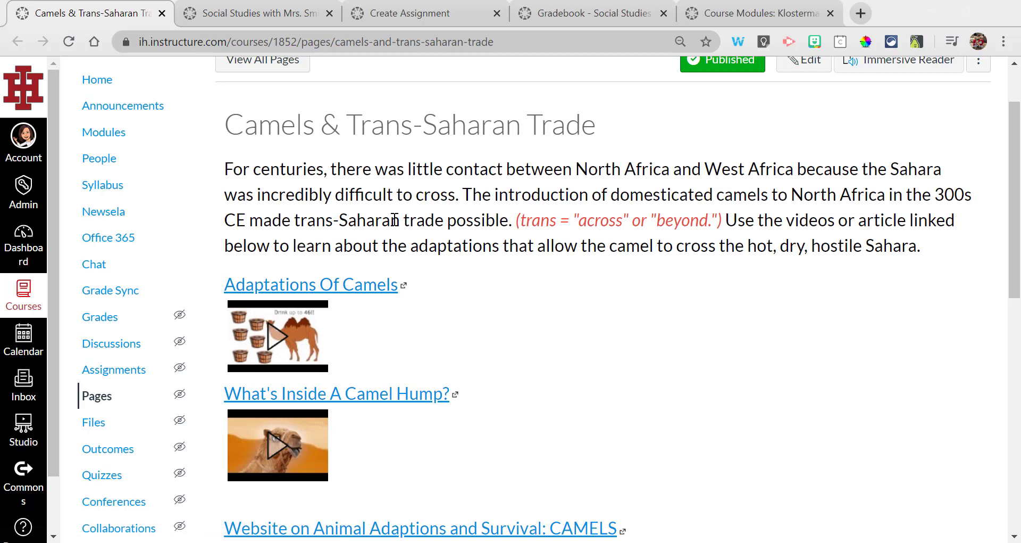
scroll(372, 383, "down", 3)
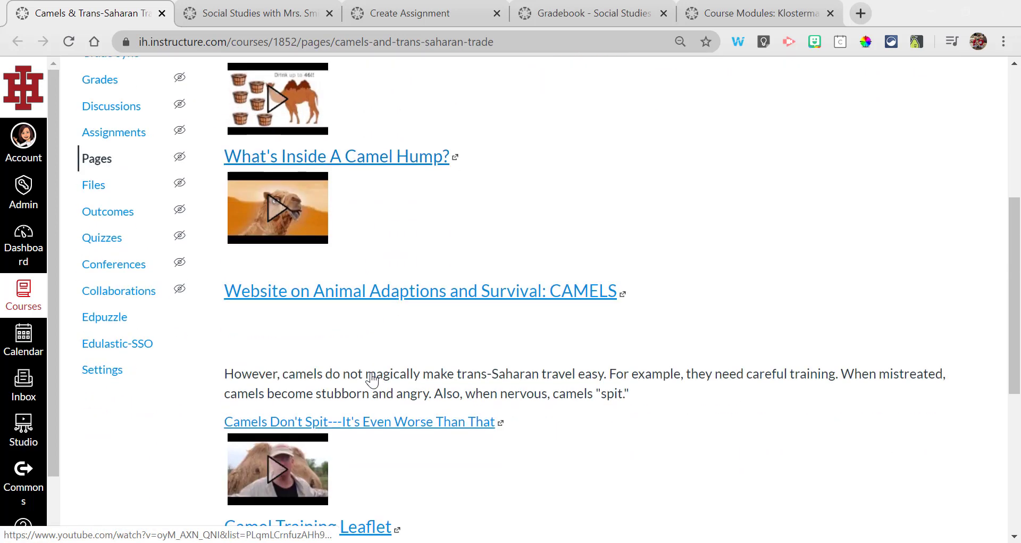
left_click(250, 14)
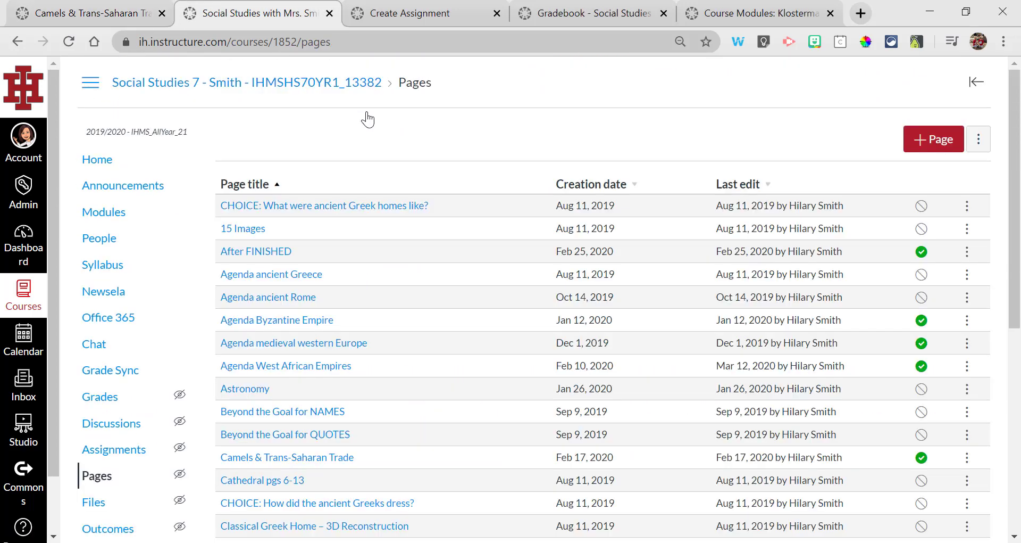
Step: Create a new page whose body links to the "Lucky Location" of early Rome assignment
left_click(932, 151)
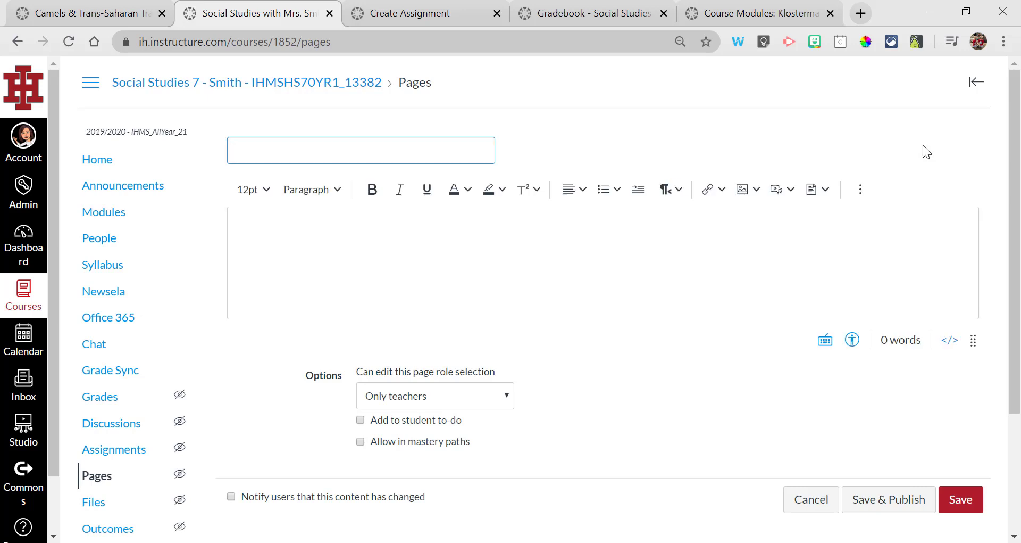
left_click(831, 243)
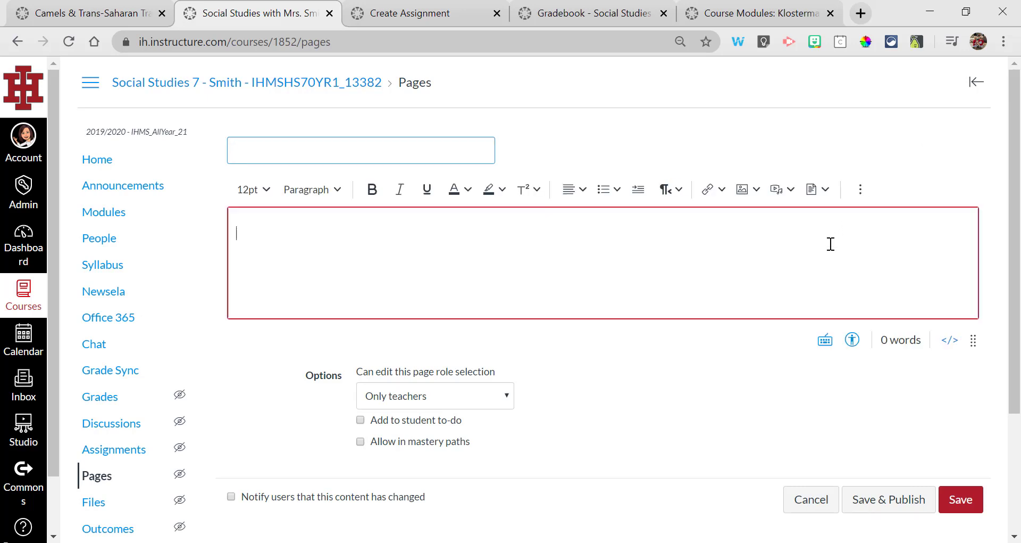
left_click(724, 193)
left_click(725, 240)
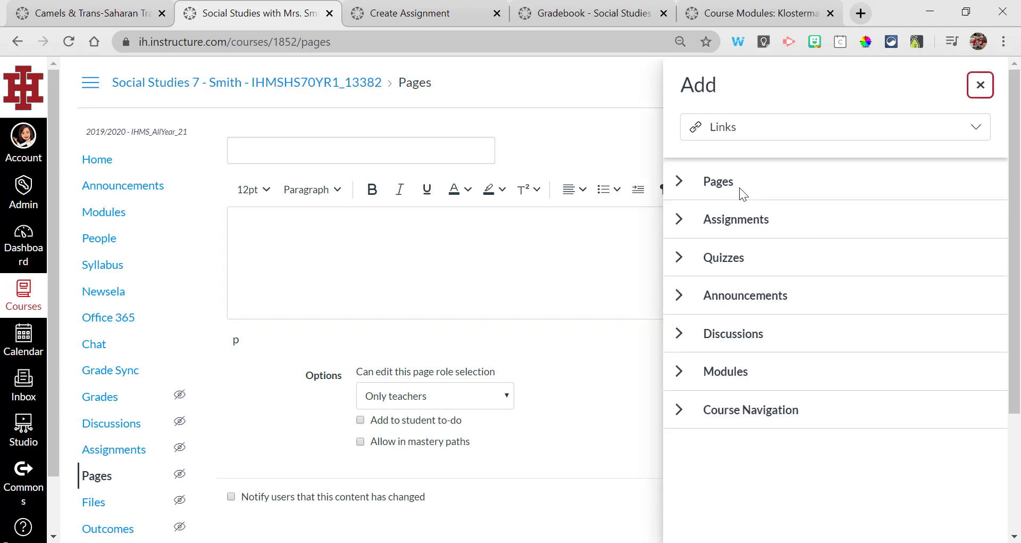
left_click(680, 219)
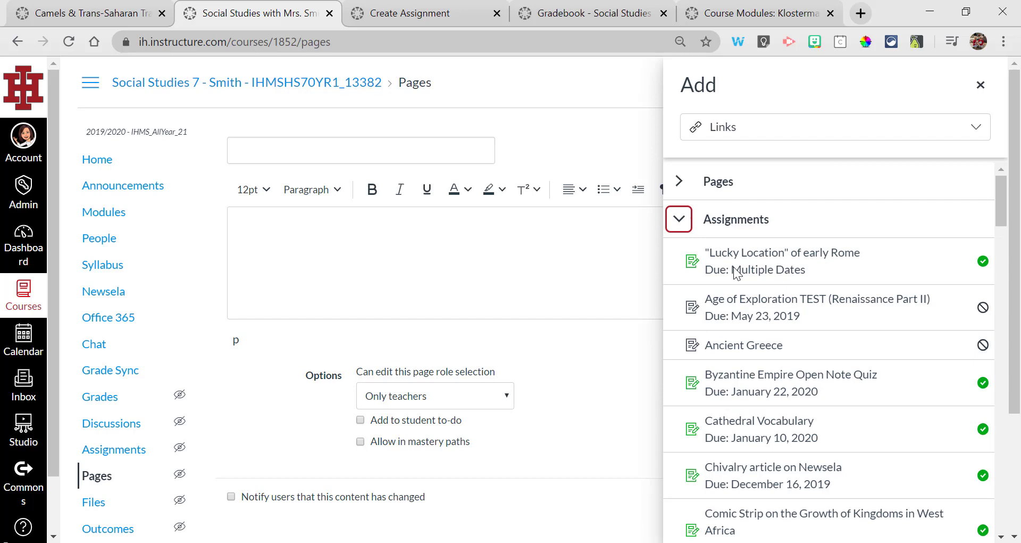
left_click(733, 266)
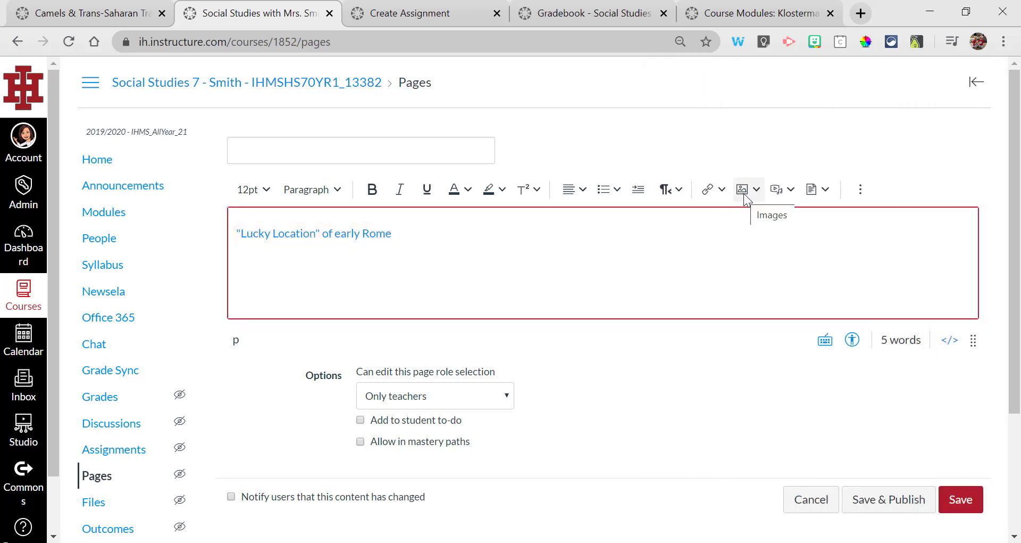
Step: Show the extra editor tools and the Apps list, then close it without embedding anything
left_click(861, 191)
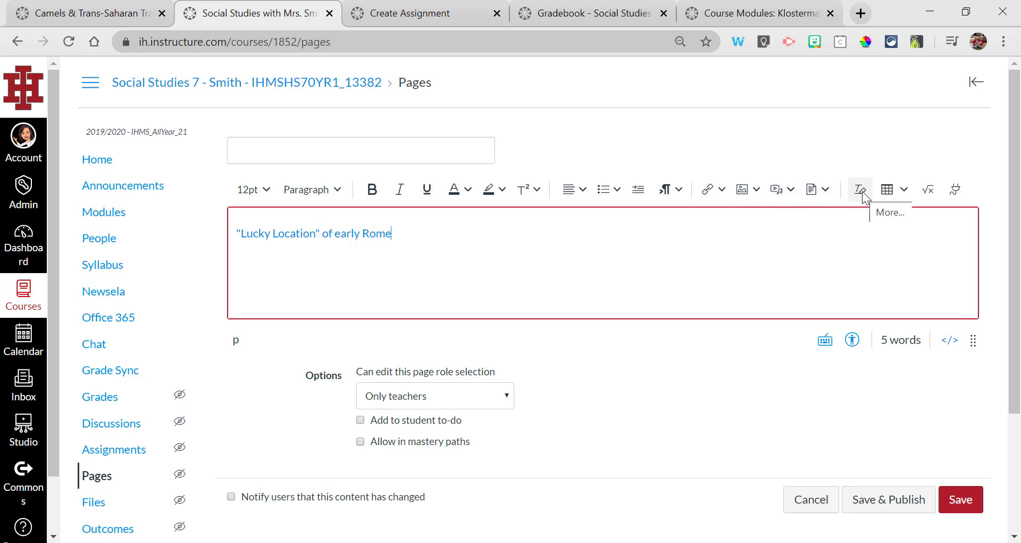
left_click(955, 190)
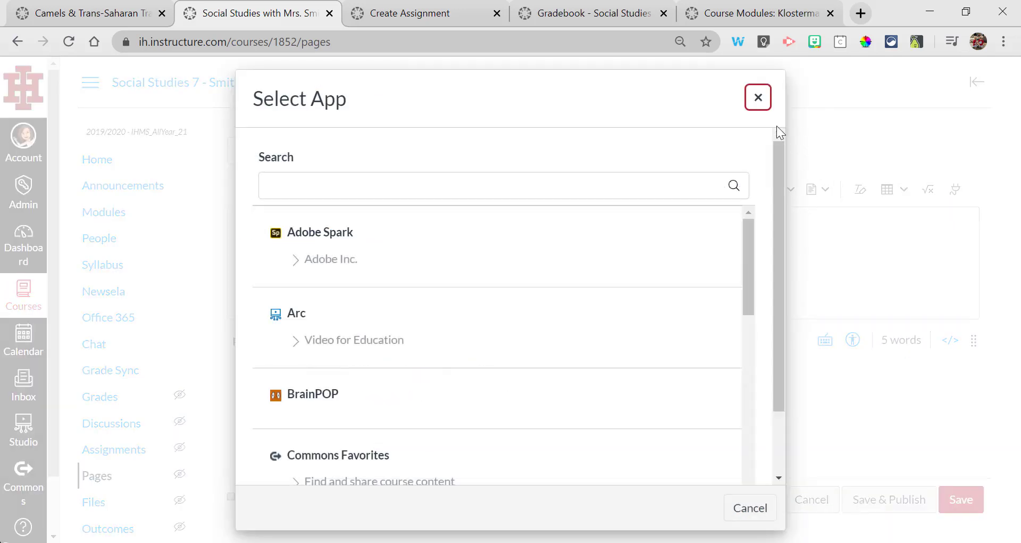
left_click(758, 104)
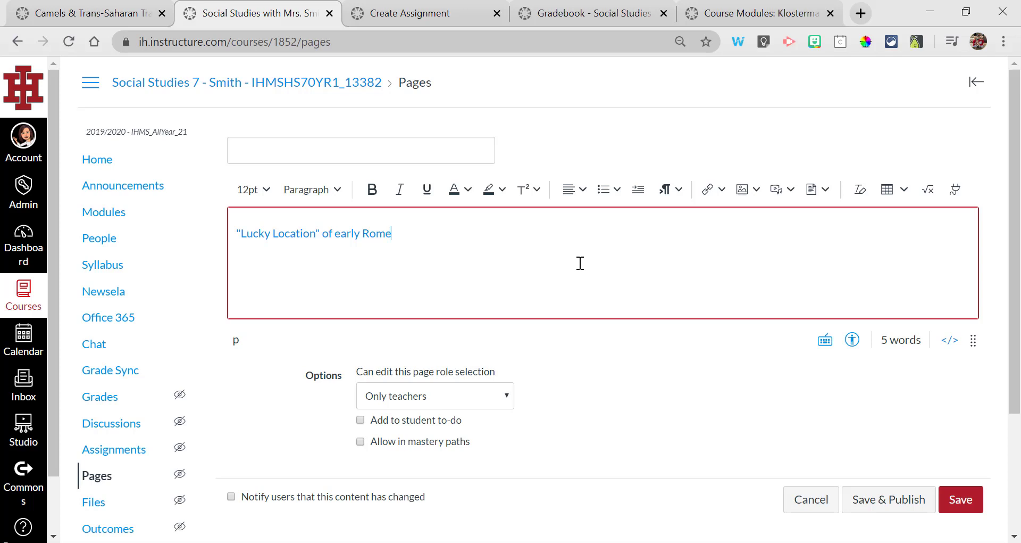
Step: Go to the Assignments list, start a new assignment and look over the blank form
left_click(404, 16)
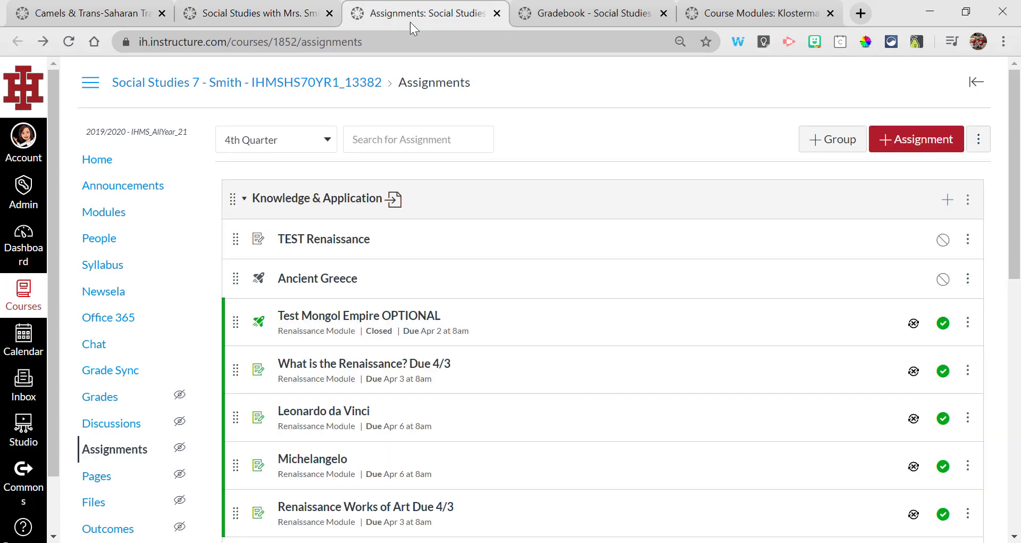
left_click(881, 141)
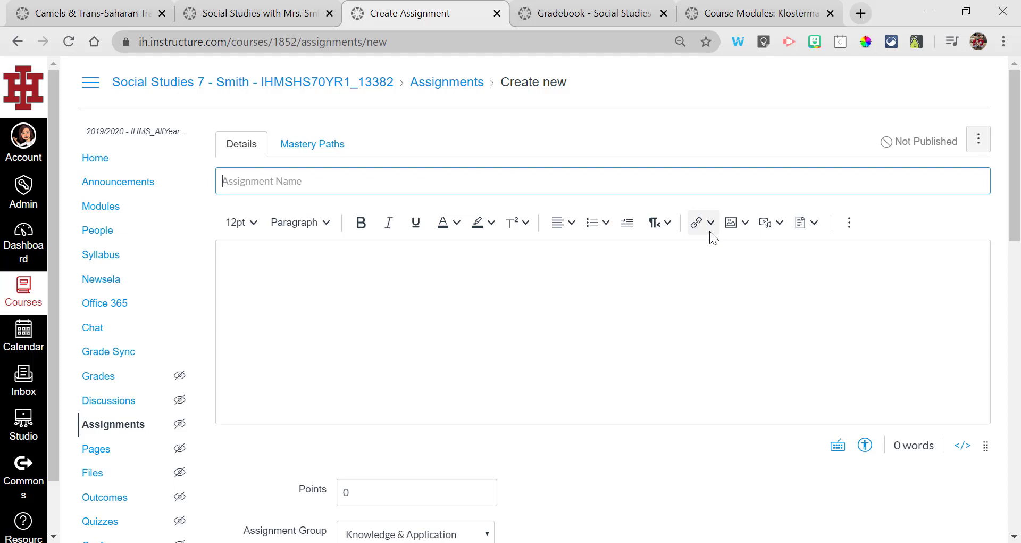
scroll(640, 292, "down", 5)
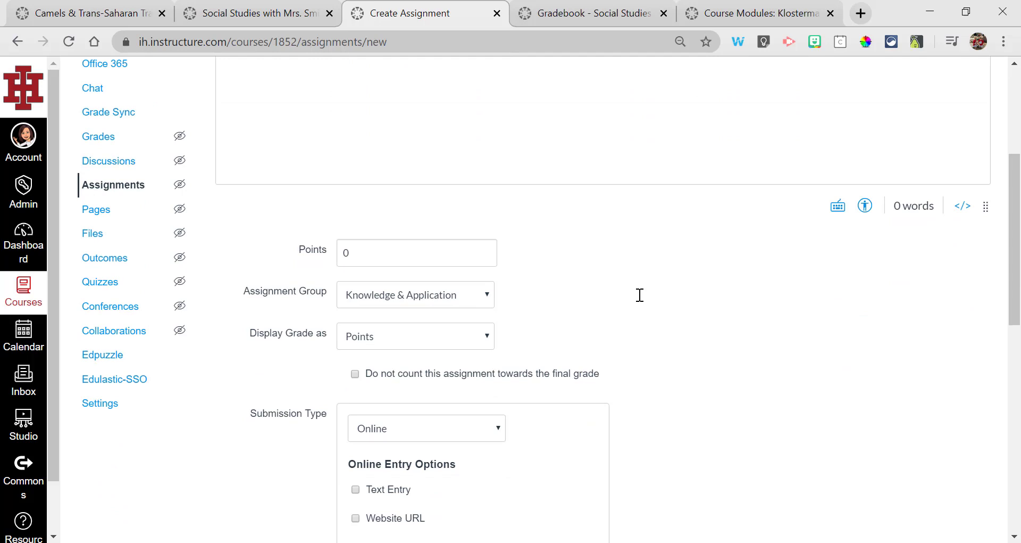
Step: Tick Text Entry and File Uploads, then change the submission type to External Tool
left_click(505, 137)
scroll(502, 140, "up", 5)
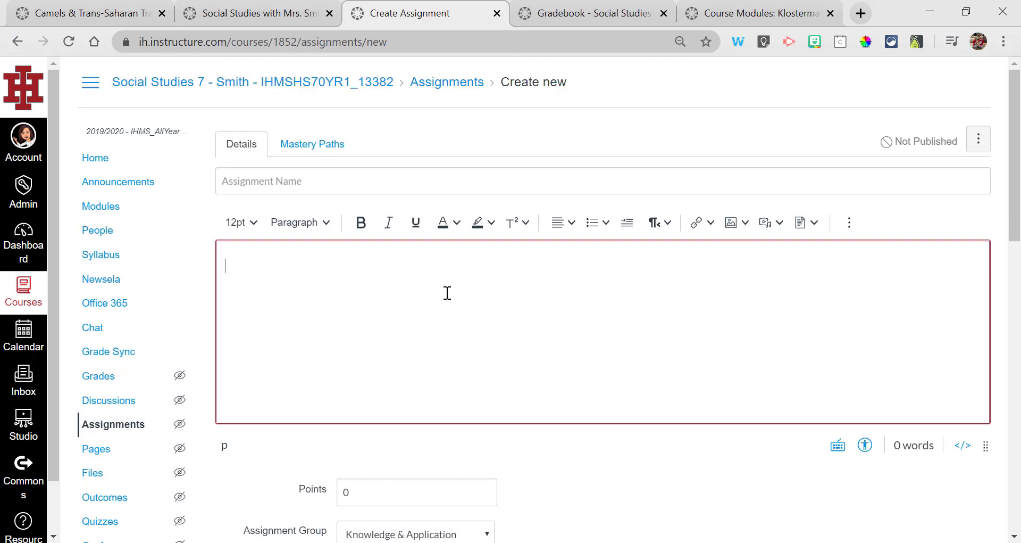
scroll(446, 299, "down", 8)
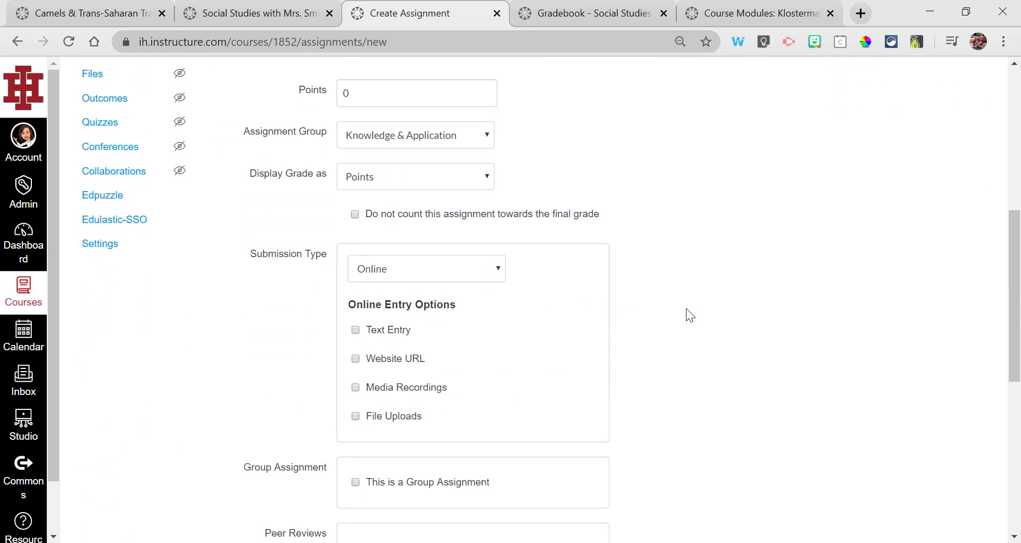
scroll(686, 309, "down", 1)
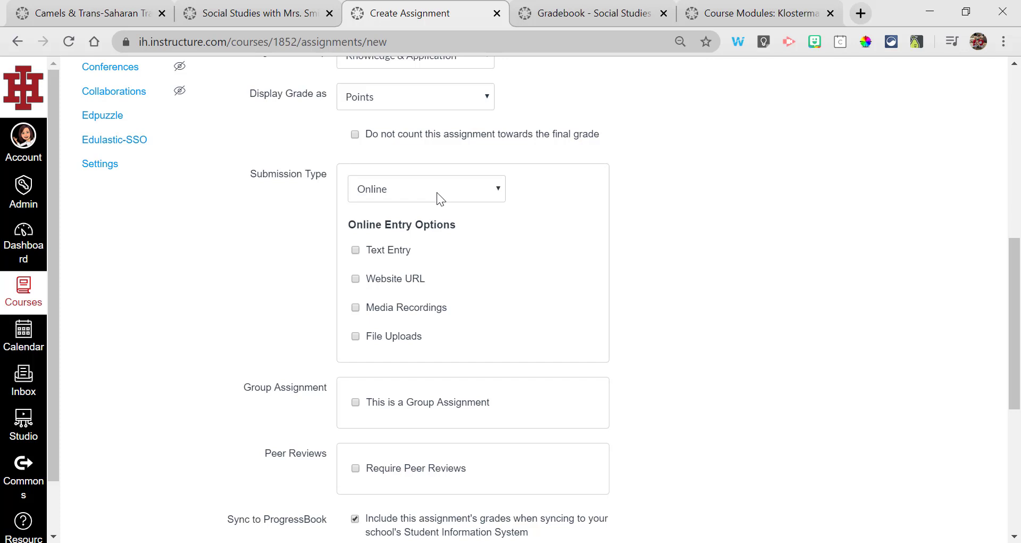
left_click(355, 250)
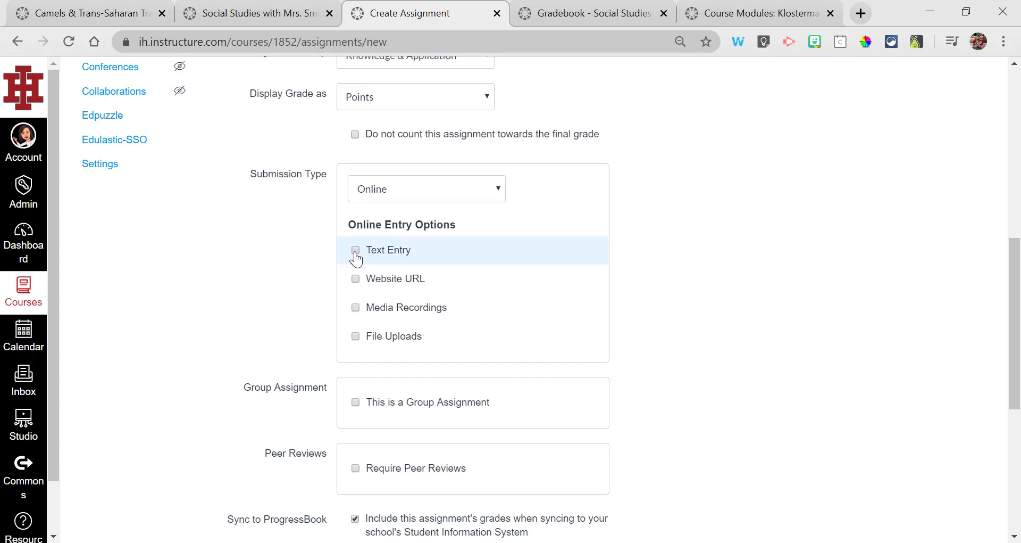
left_click(355, 337)
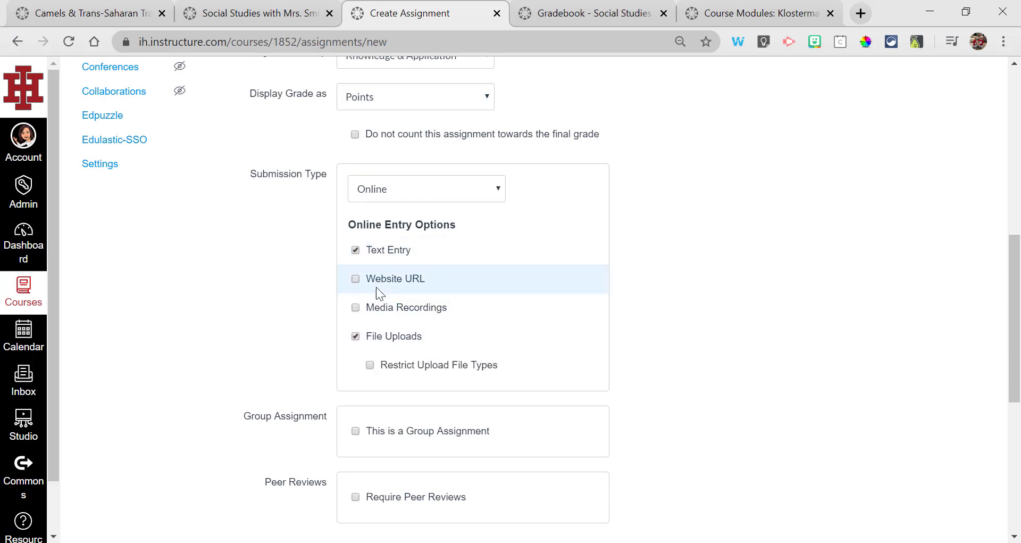
left_click(404, 189)
left_click(404, 292)
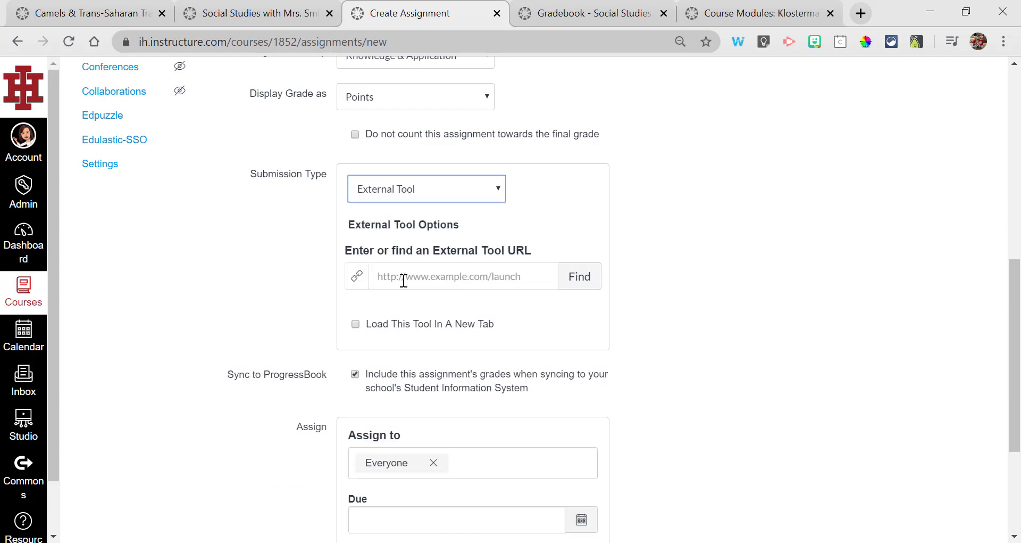
Step: Switch the submission type to On Paper and scroll to the Assign to Everyone section
left_click(397, 195)
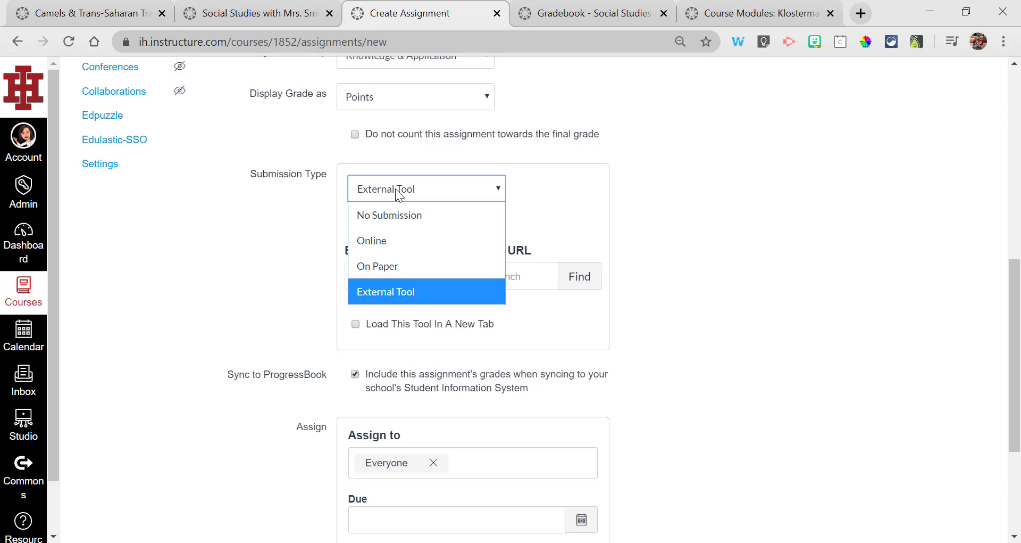
left_click(392, 270)
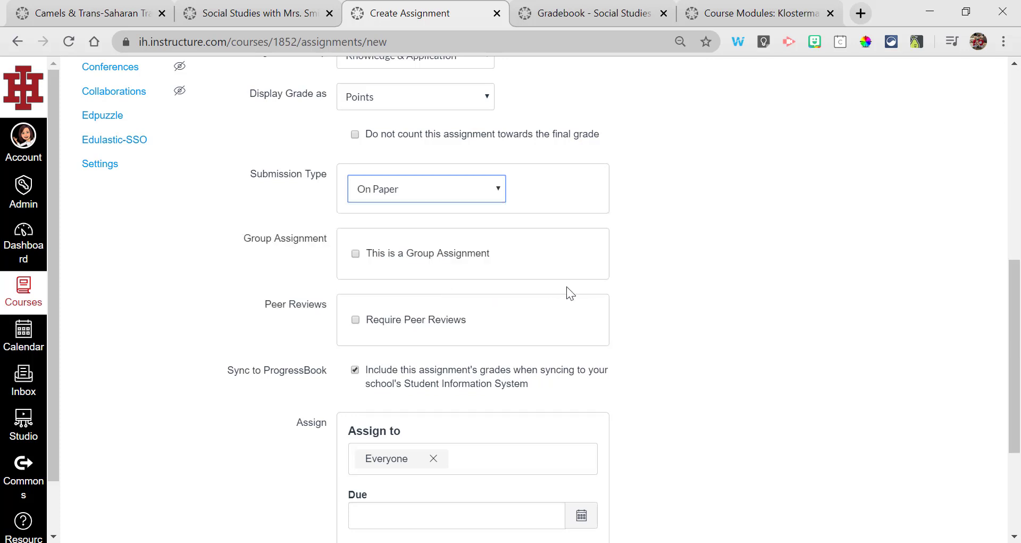
scroll(558, 329, "down", 2)
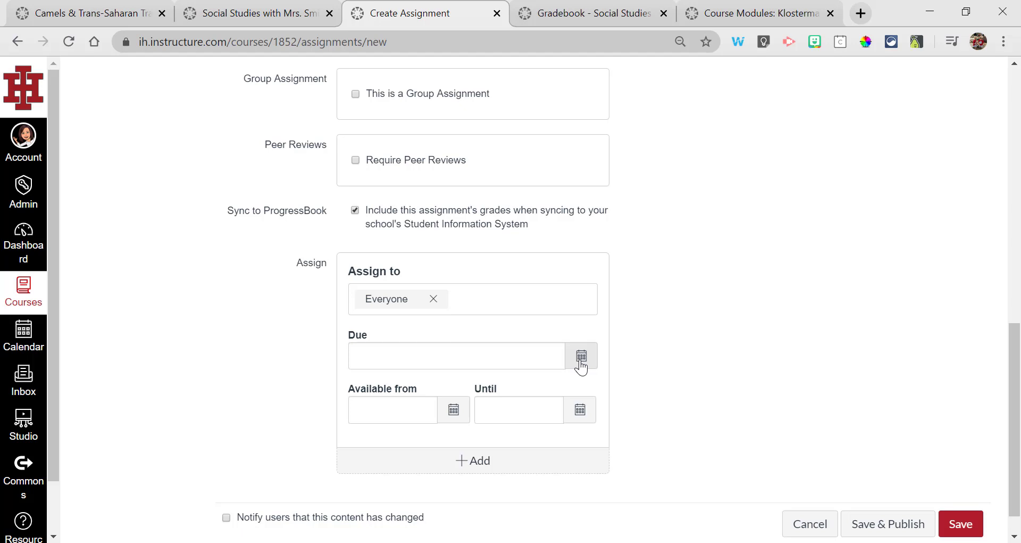
Step: Glance at the course gradebook, then go to the Science 6 Modules page
left_click(573, 8)
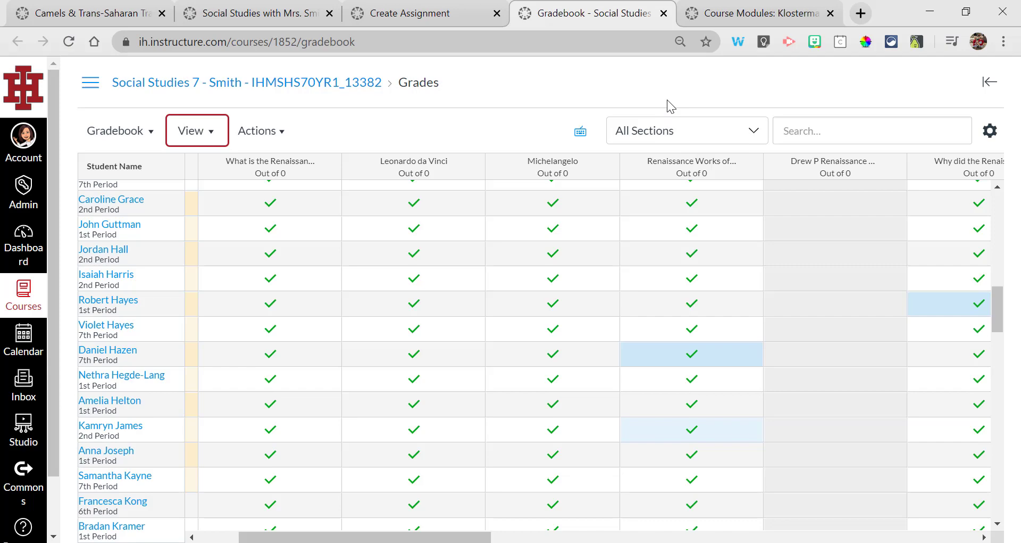
left_click(718, 20)
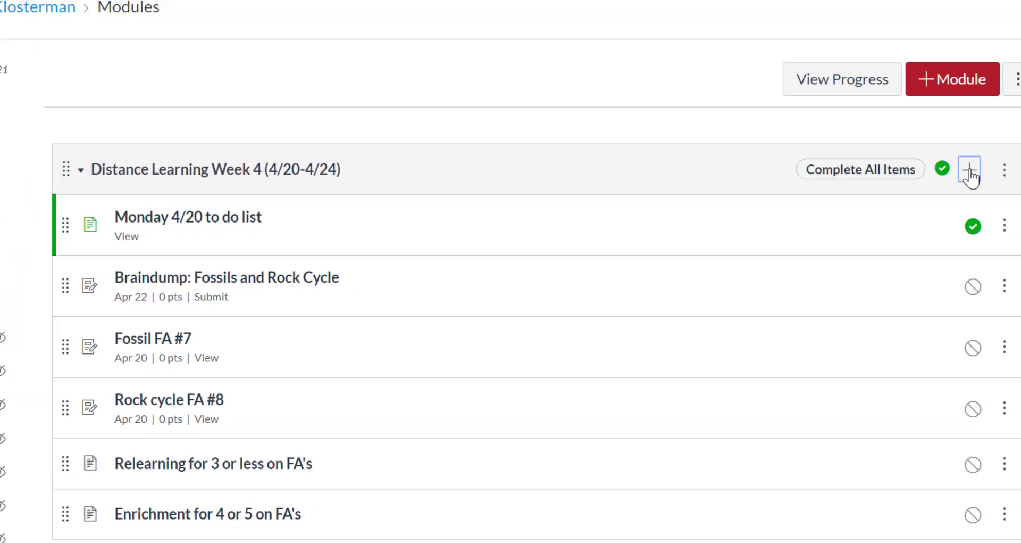
left_click(969, 171)
left_click(309, 144)
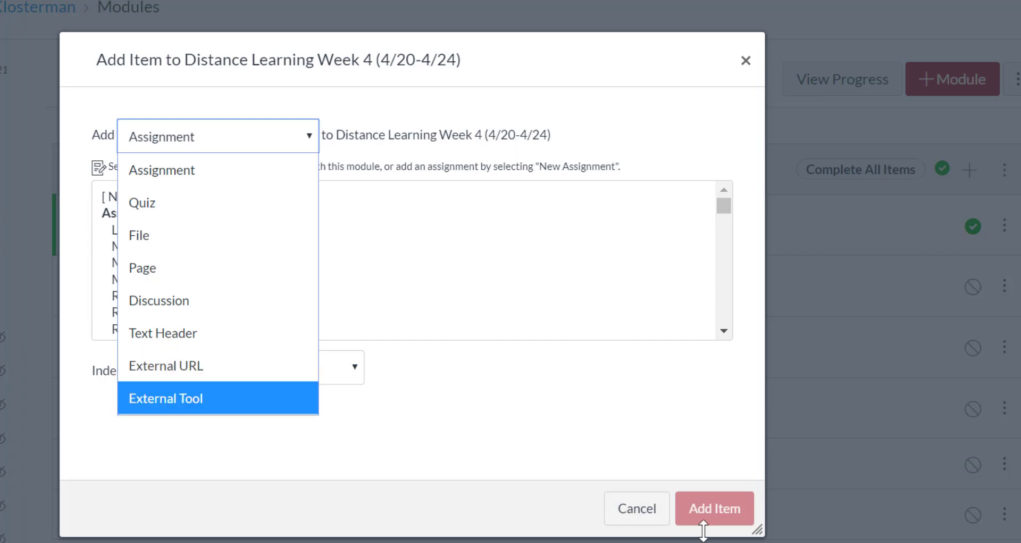
left_click(650, 518)
left_click(649, 518)
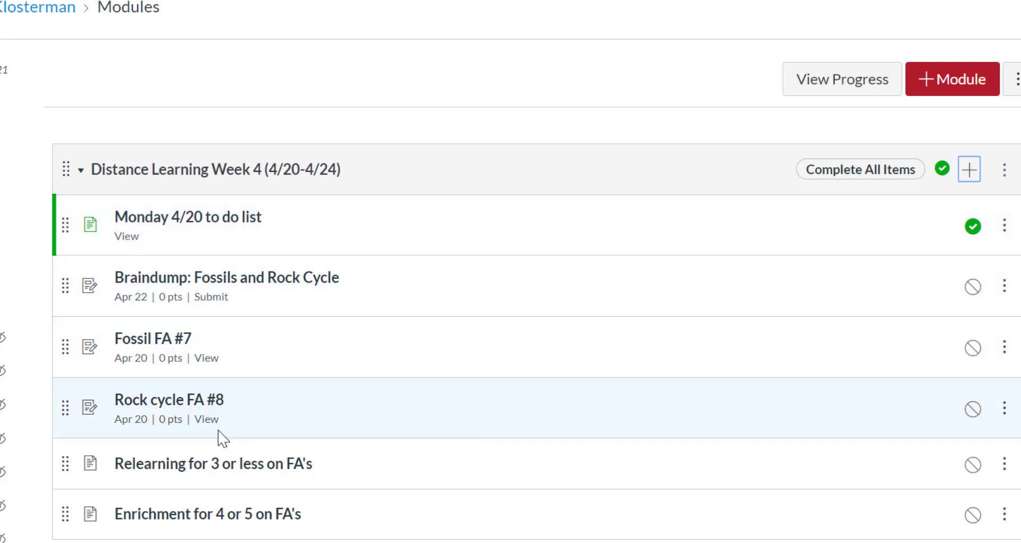
Step: Open Edit Module Settings for Distance Learning Week 4 to view its sequential completion requirements
left_click(1003, 172)
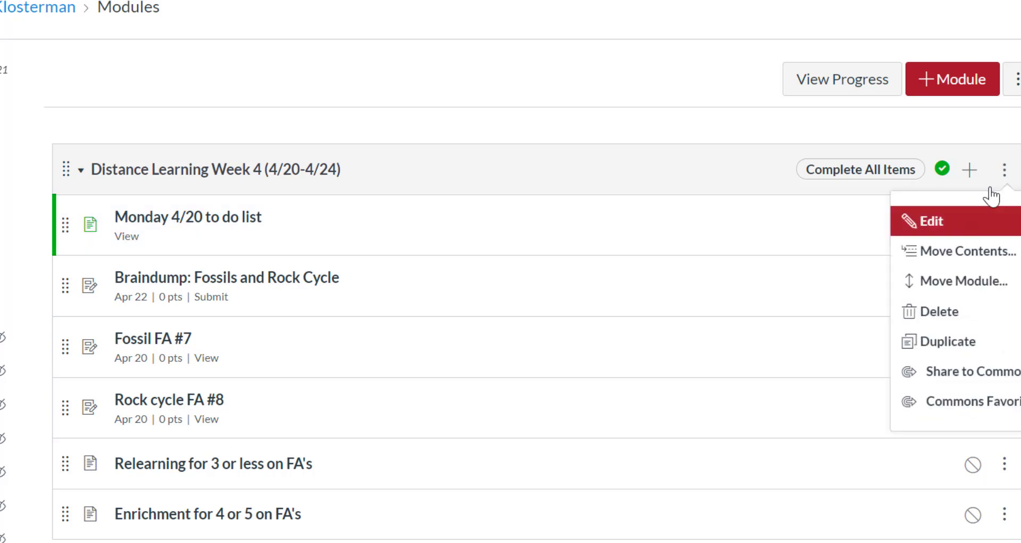
left_click(942, 233)
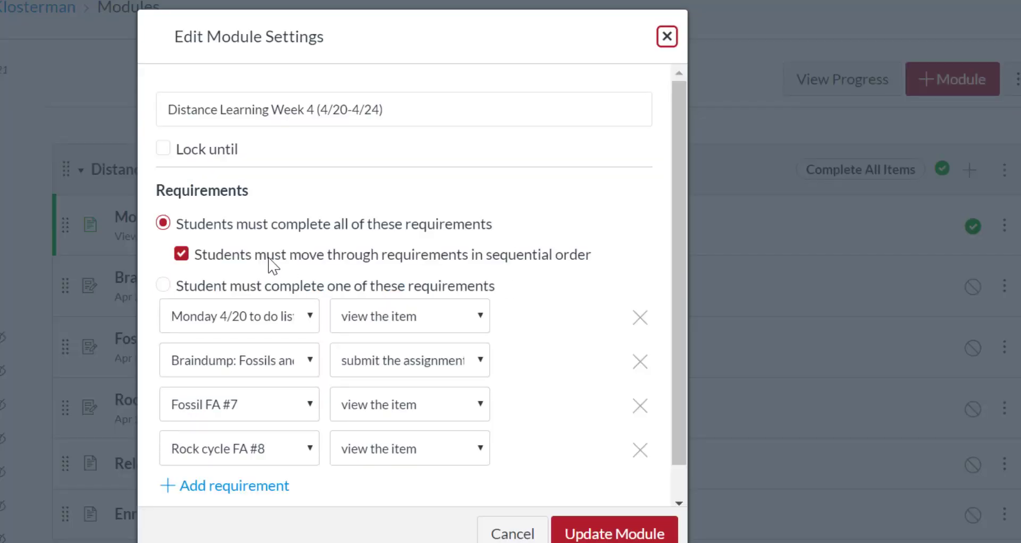